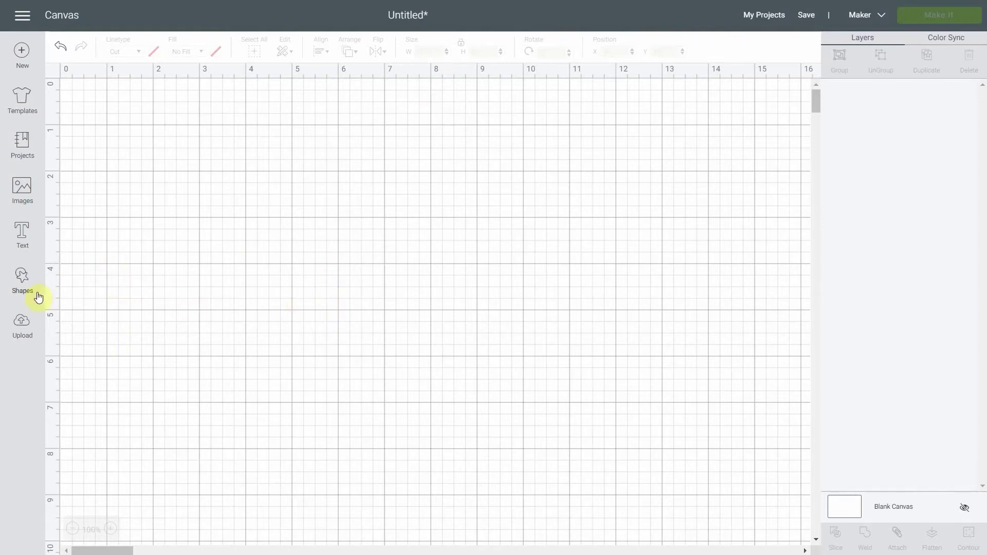
# Add a square from Shapes and position it on the canvas.
pyautogui.click(23, 280)
pyautogui.click(74, 208)
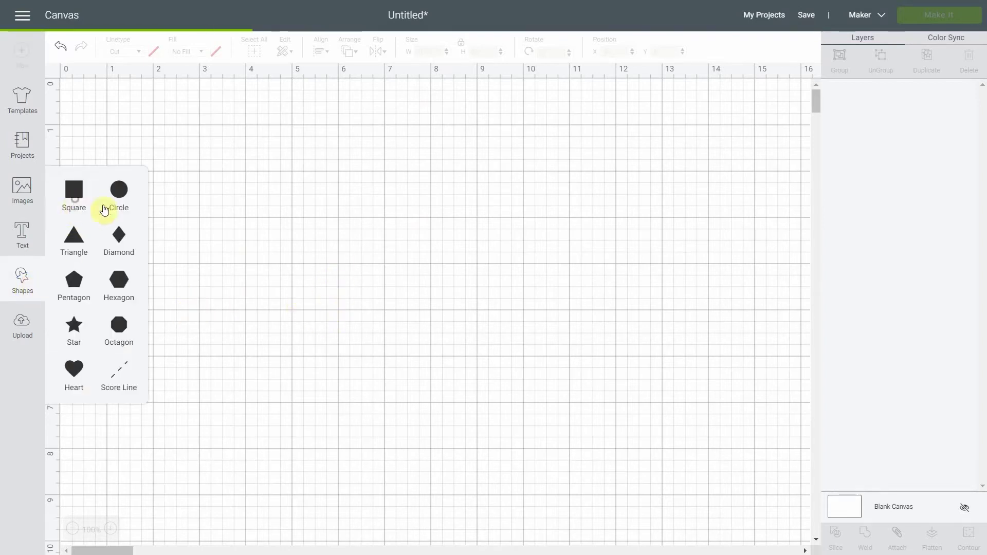
pyautogui.moveTo(275, 264); pyautogui.dragTo(354, 311)
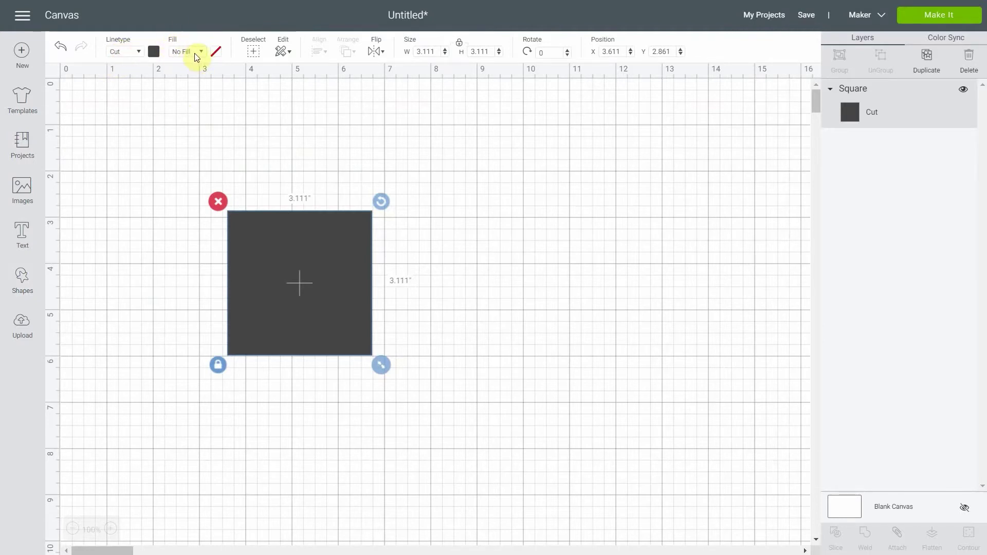
# Change the square's fill from No Fill to Print.
pyautogui.click(154, 51)
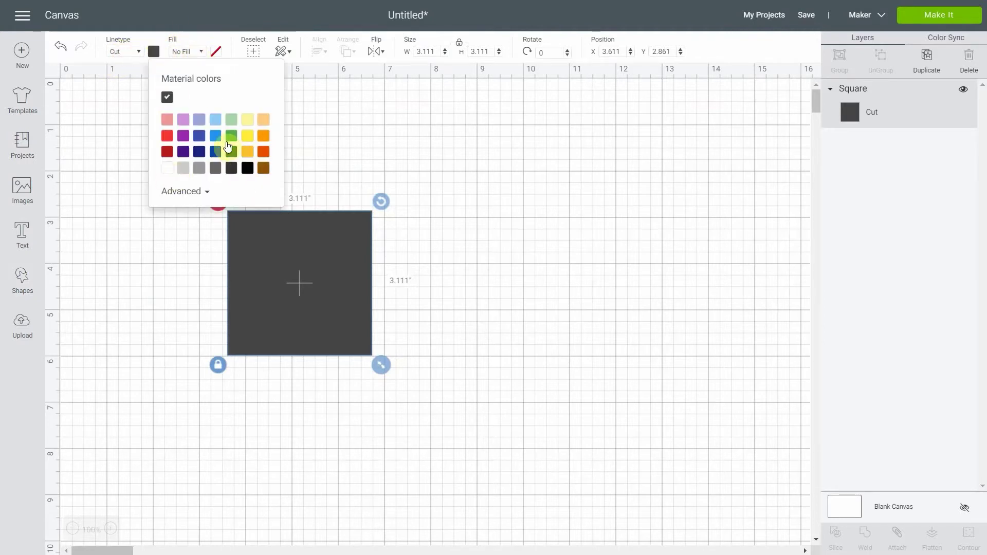
pyautogui.click(193, 40)
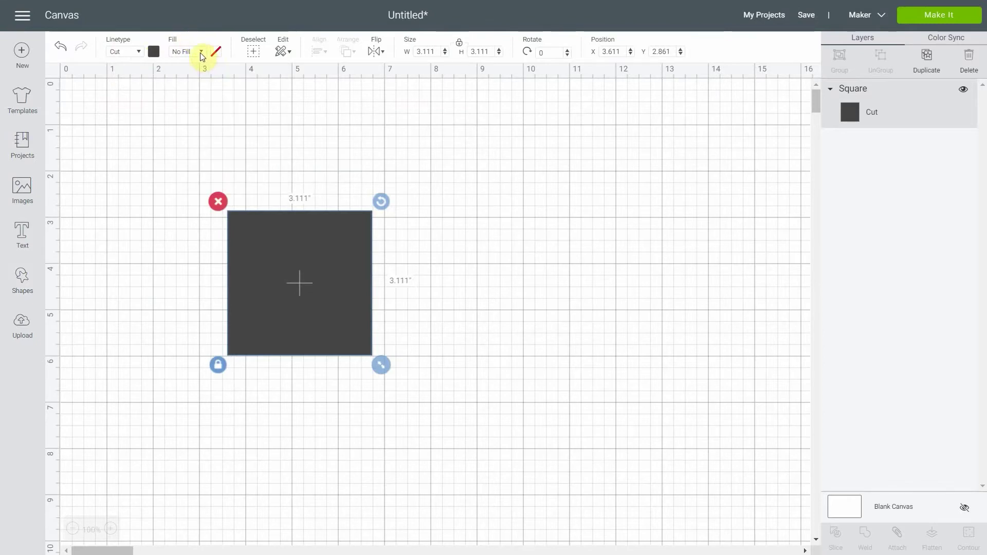
pyautogui.click(201, 52)
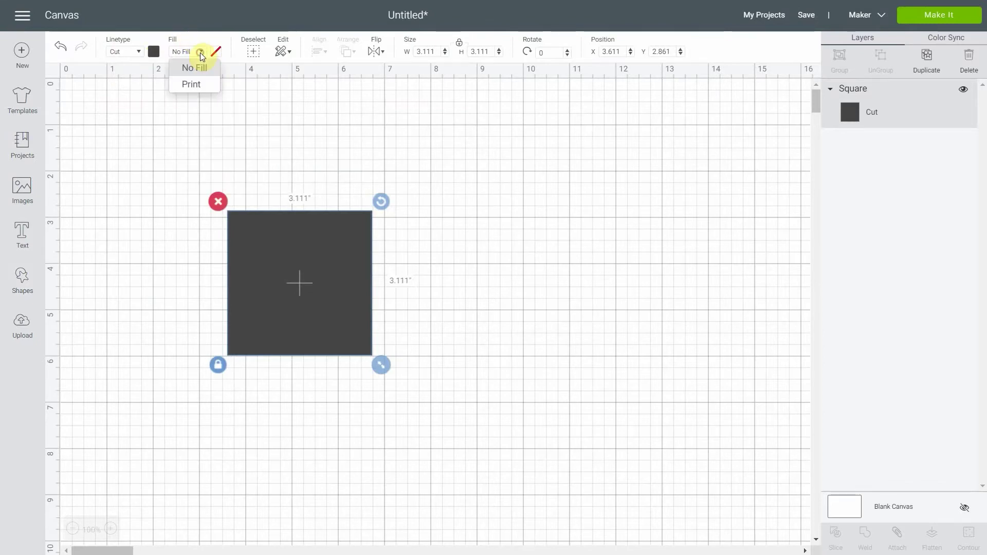
pyautogui.click(198, 88)
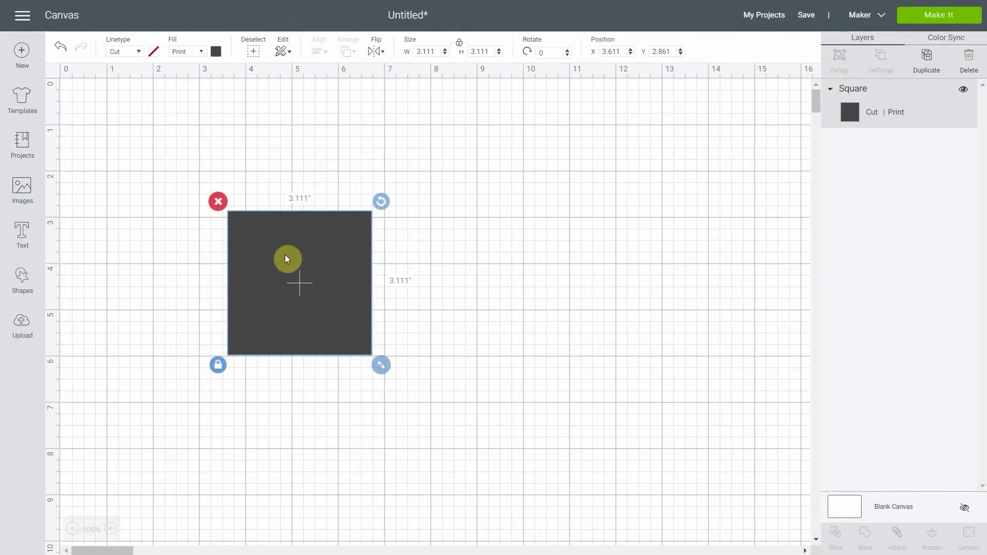
# Switch the square's print type from Color to Pattern and apply the pink, teal and yellow circles pattern.
pyautogui.click(216, 52)
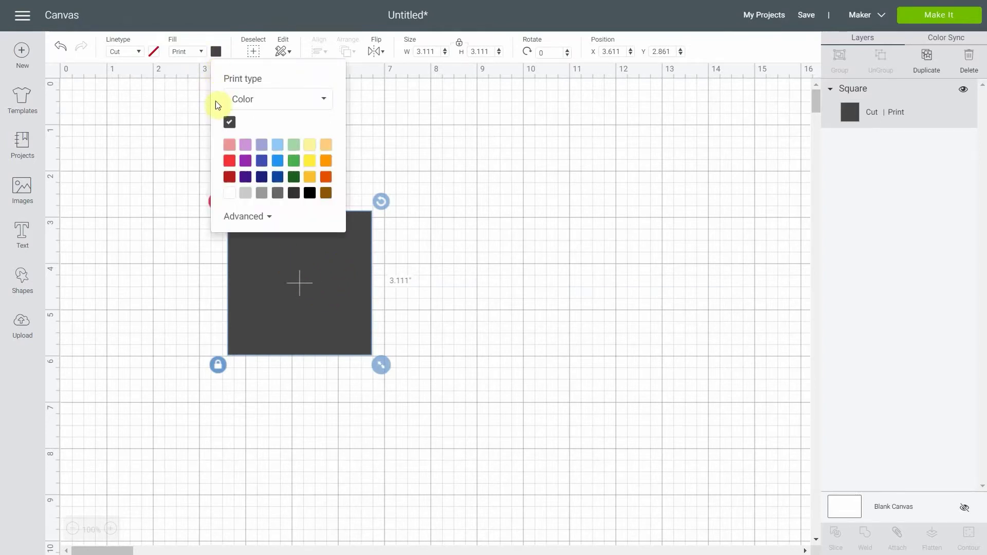
pyautogui.click(259, 218)
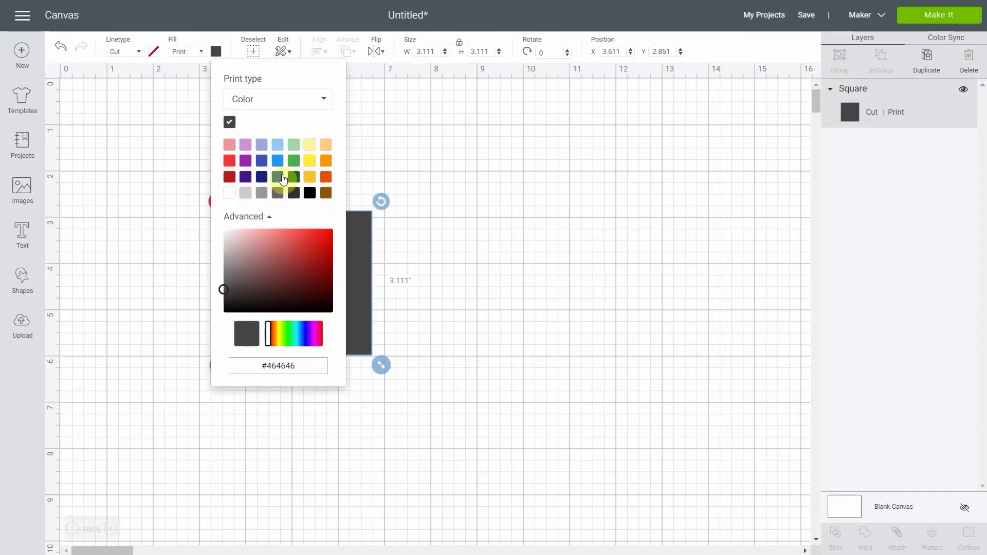
pyautogui.click(296, 103)
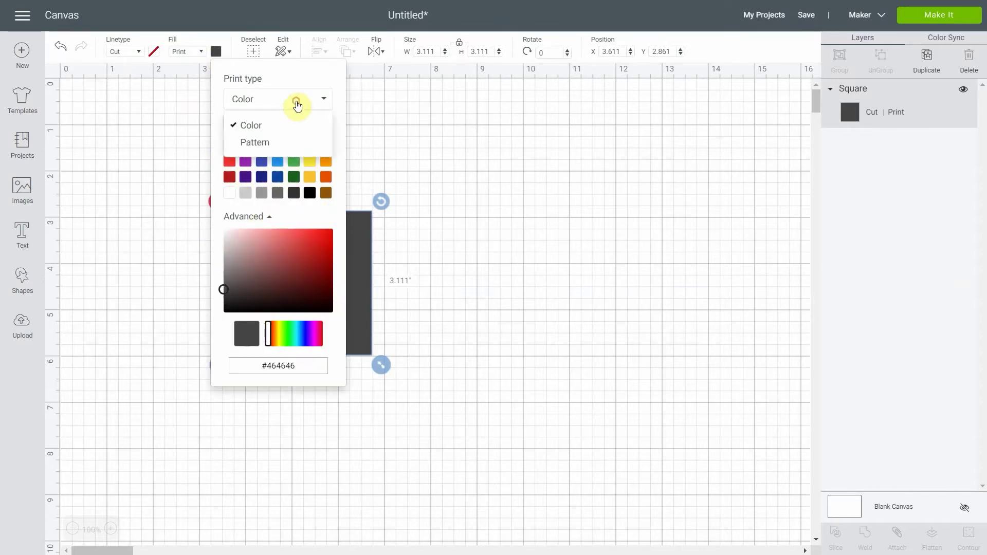
pyautogui.click(267, 140)
pyautogui.scroll(5, 292, 186)
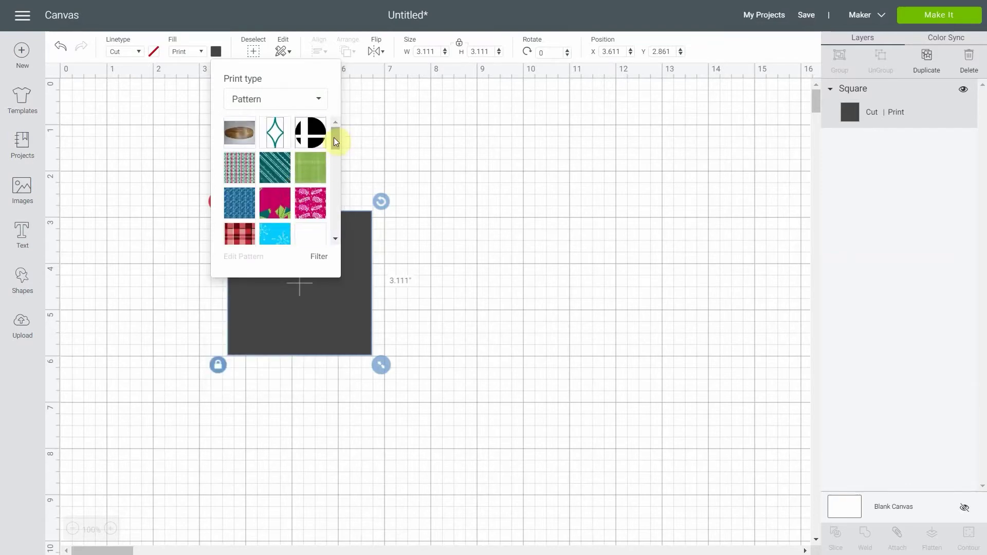
pyautogui.moveTo(334, 137); pyautogui.dragTo(335, 228)
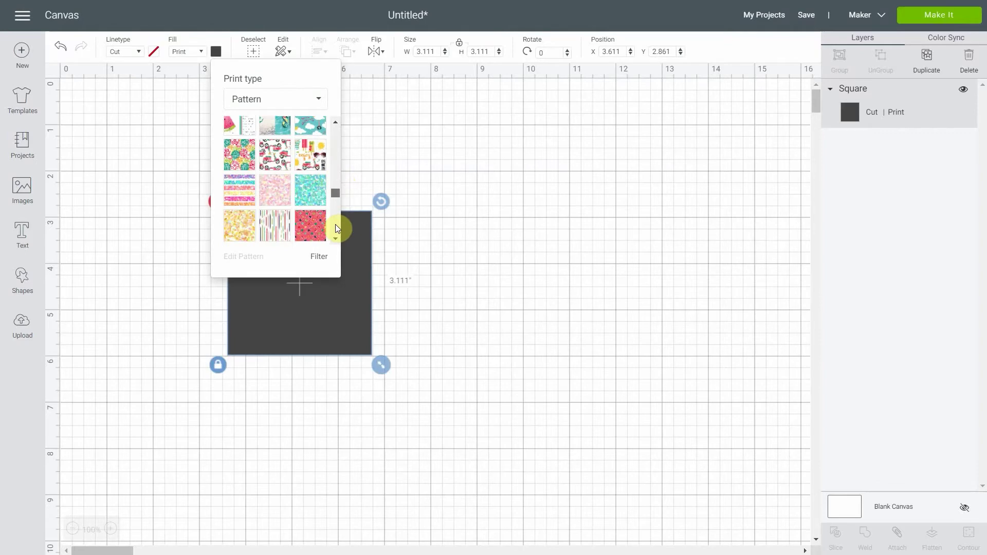
pyautogui.click(240, 154)
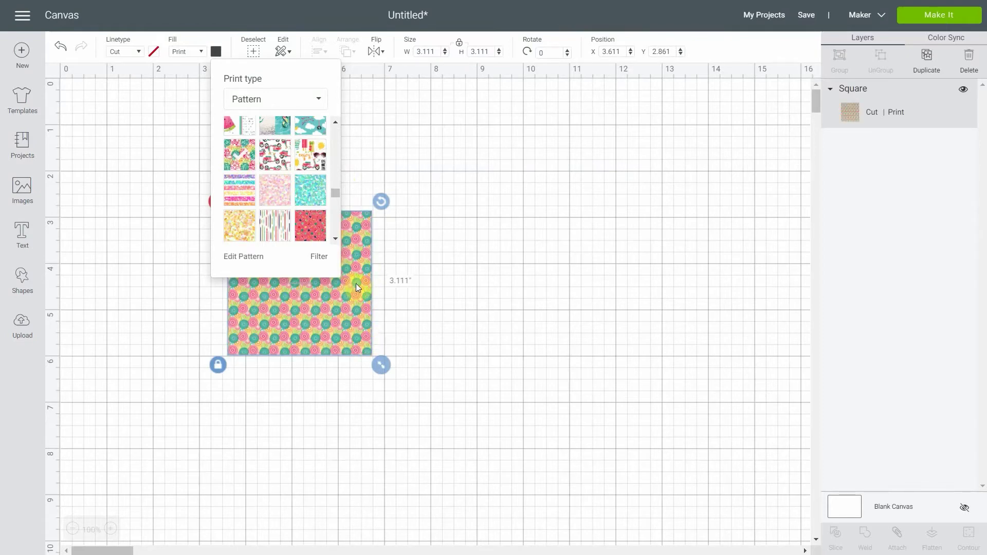
# Resize the square to 7.431 inches, move it up, and edit the pattern to scale 240, flipped, horizontal 7.
pyautogui.moveTo(380, 365); pyautogui.dragTo(586, 475)
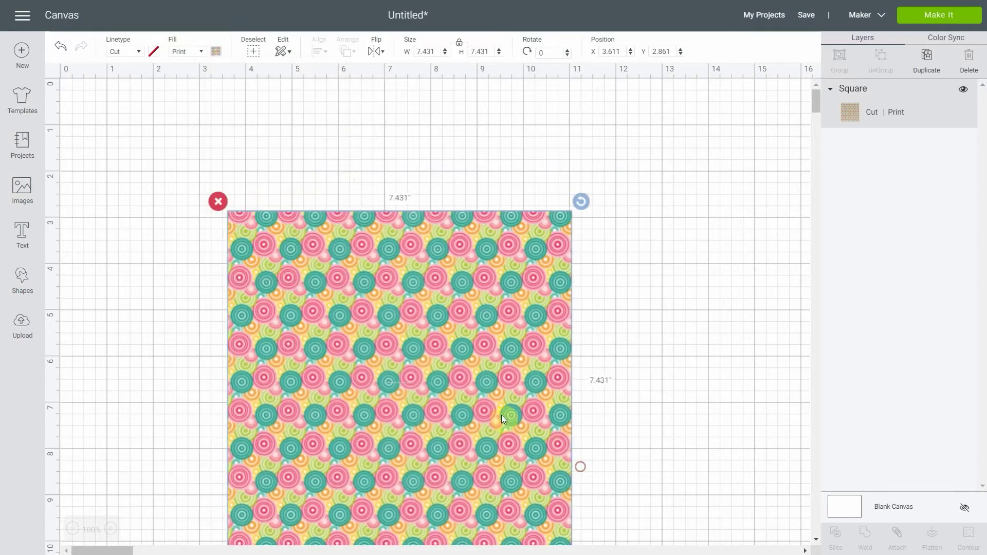
pyautogui.moveTo(466, 320); pyautogui.dragTo(450, 299)
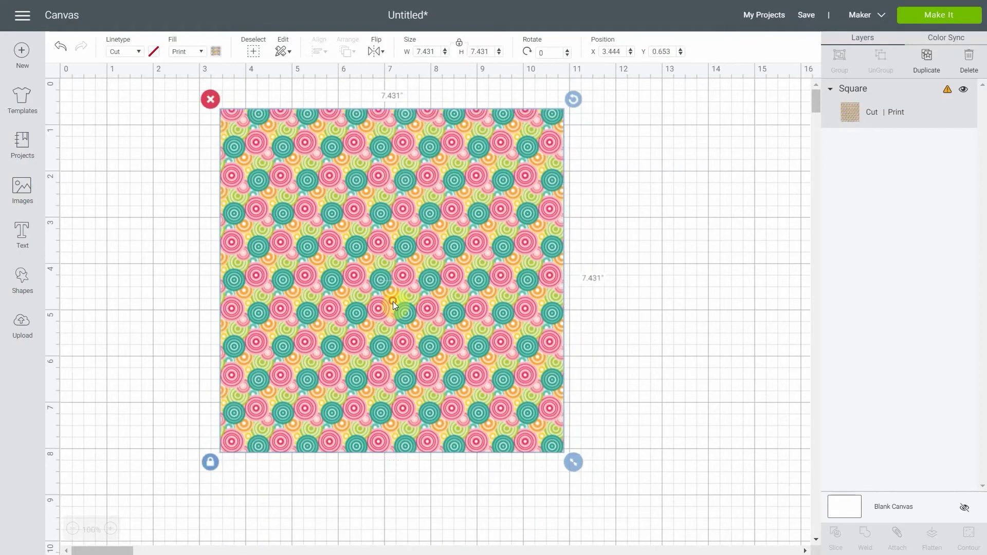
pyautogui.click(217, 52)
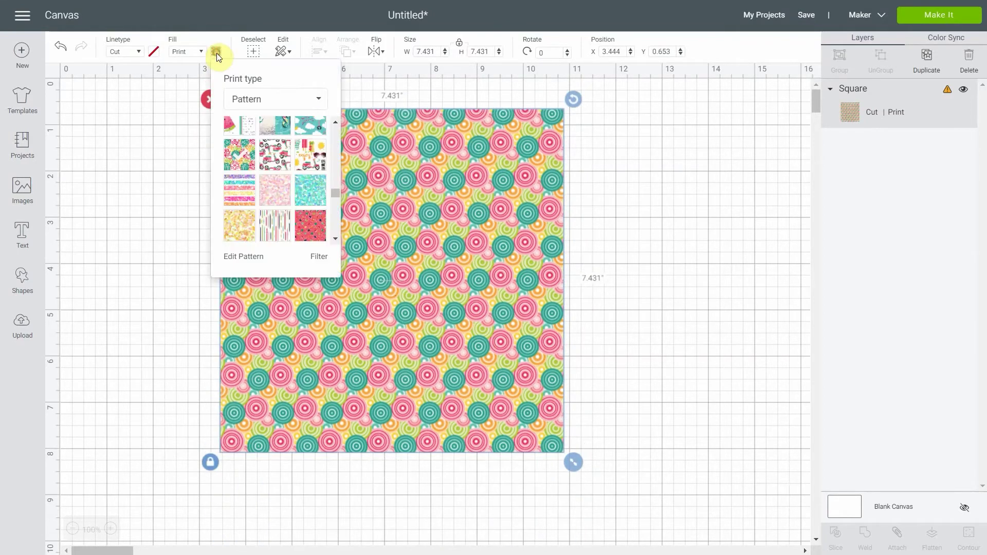
pyautogui.click(246, 257)
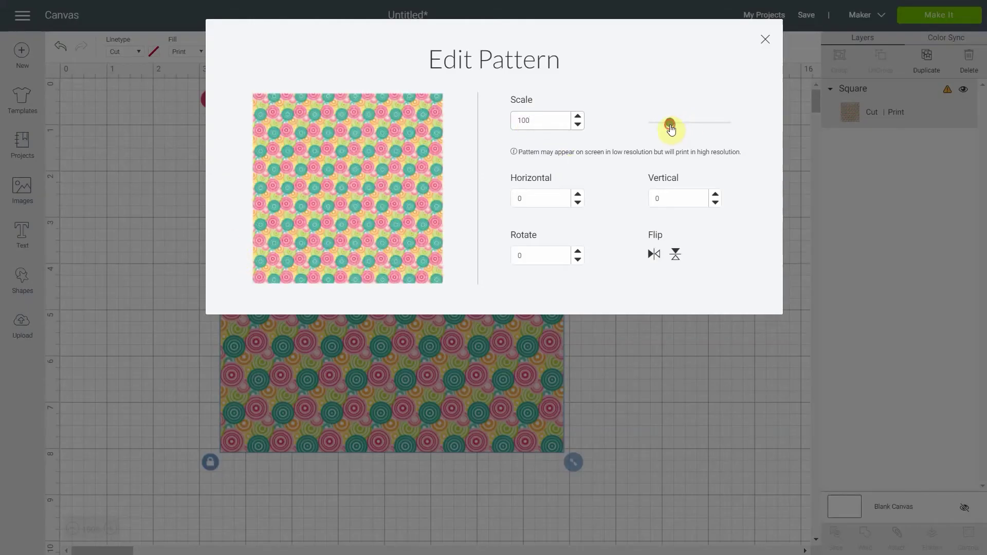
pyautogui.moveTo(670, 124); pyautogui.dragTo(696, 124)
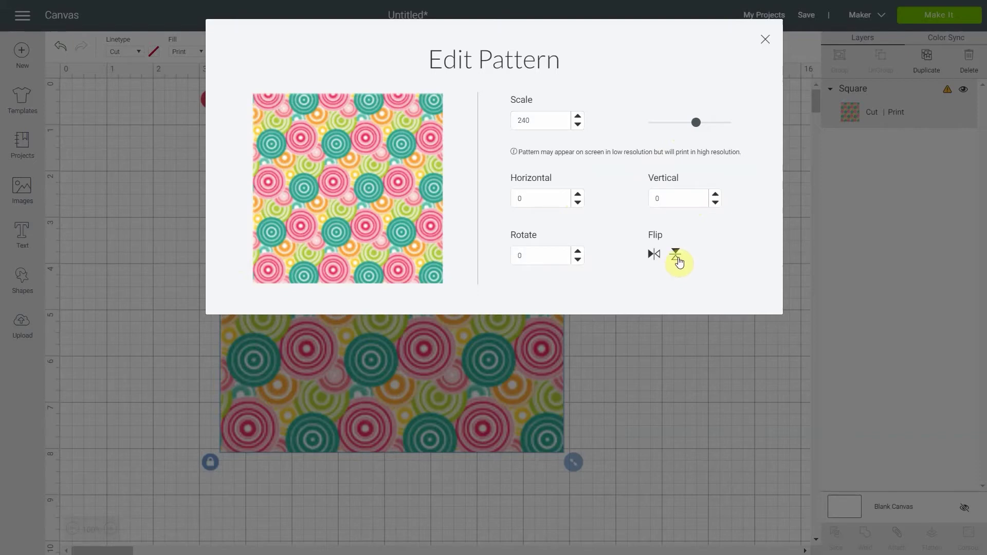
pyautogui.click(653, 255)
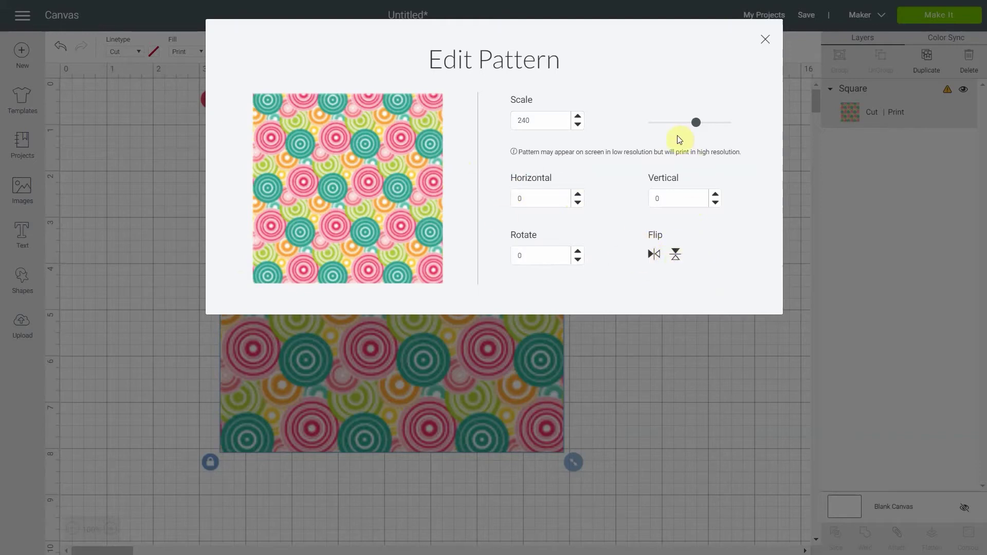
pyautogui.click(578, 194)
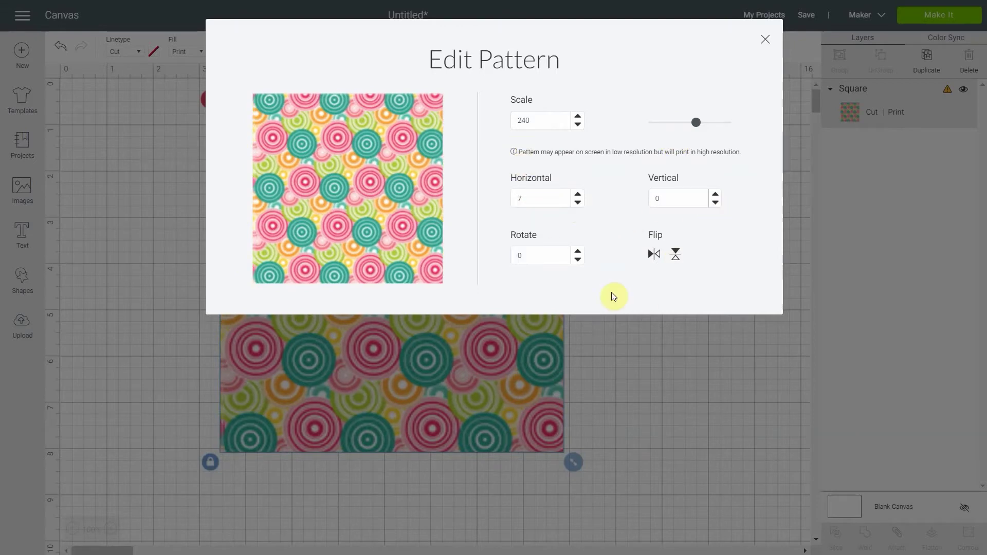
pyautogui.click(765, 39)
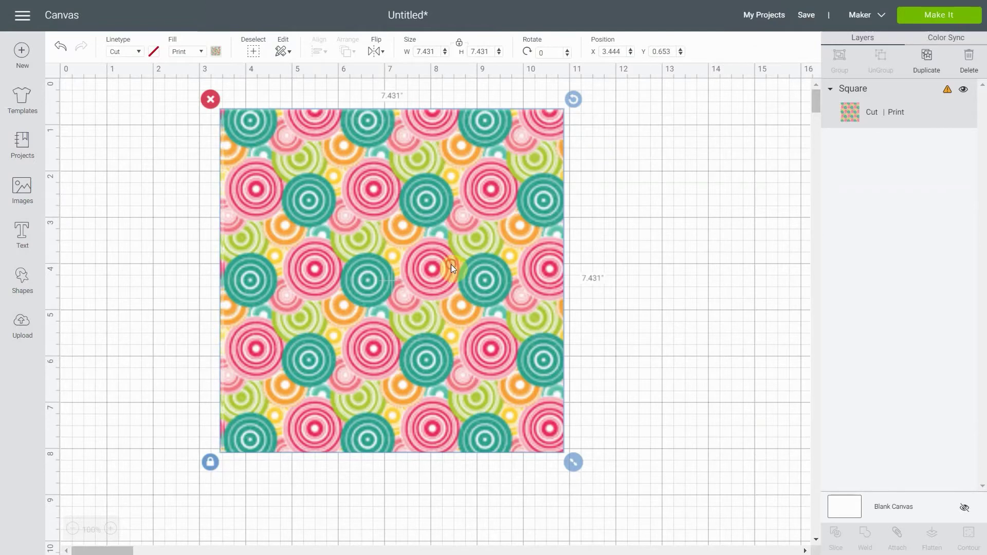
# Delete the patterned square, add a new 4.861-inch square, and go to the Upload page.
pyautogui.click(210, 100)
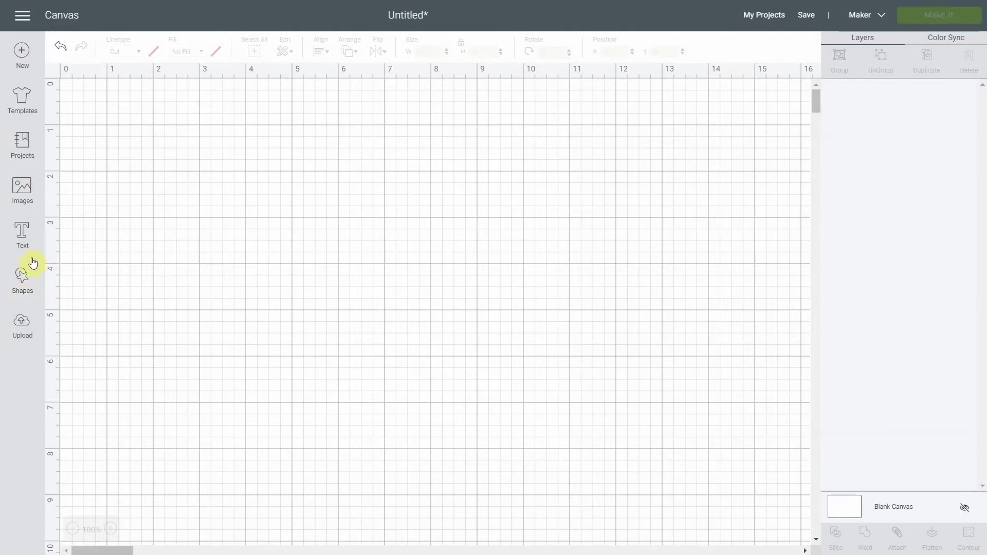
pyautogui.click(26, 282)
pyautogui.click(75, 190)
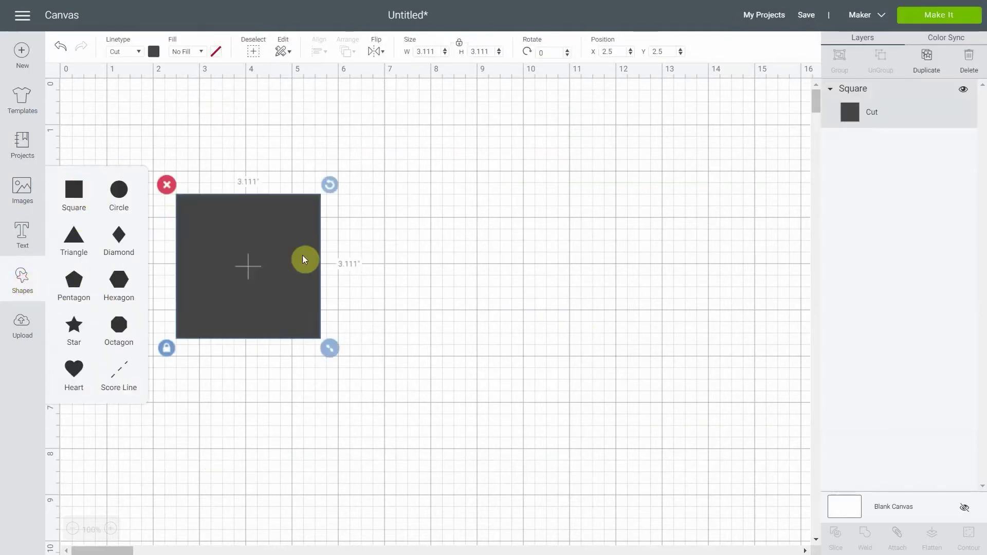
pyautogui.moveTo(328, 351); pyautogui.dragTo(369, 304)
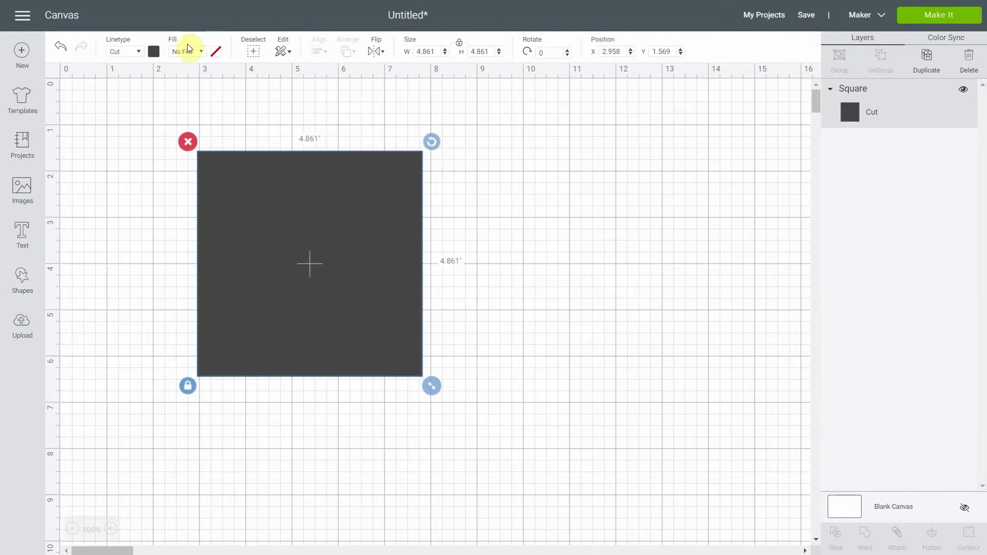
pyautogui.click(22, 322)
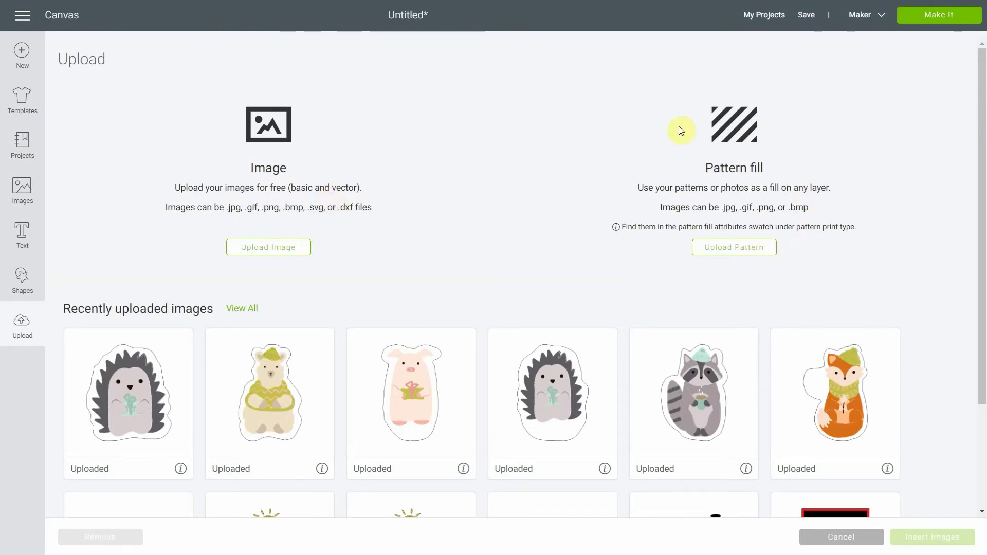
# Start a pattern upload and browse to the DesignBundles-Geometric-Patterns folder.
pyautogui.click(730, 248)
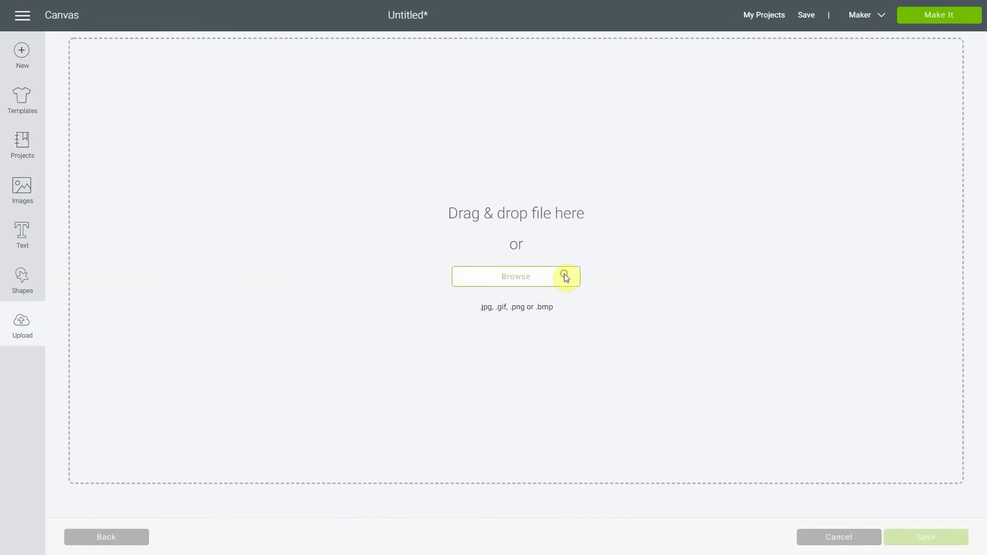
pyautogui.click(564, 276)
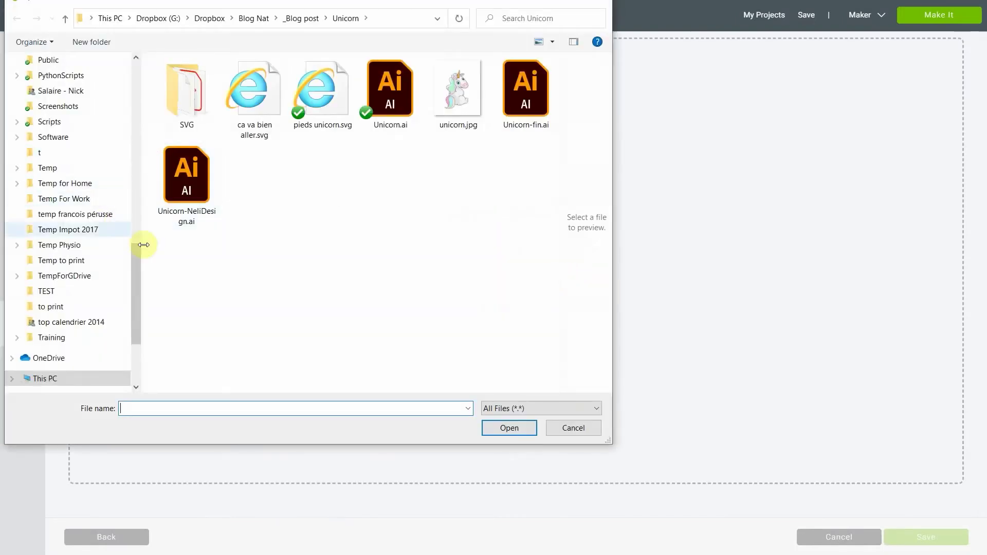
pyautogui.scroll(4, 128, 248)
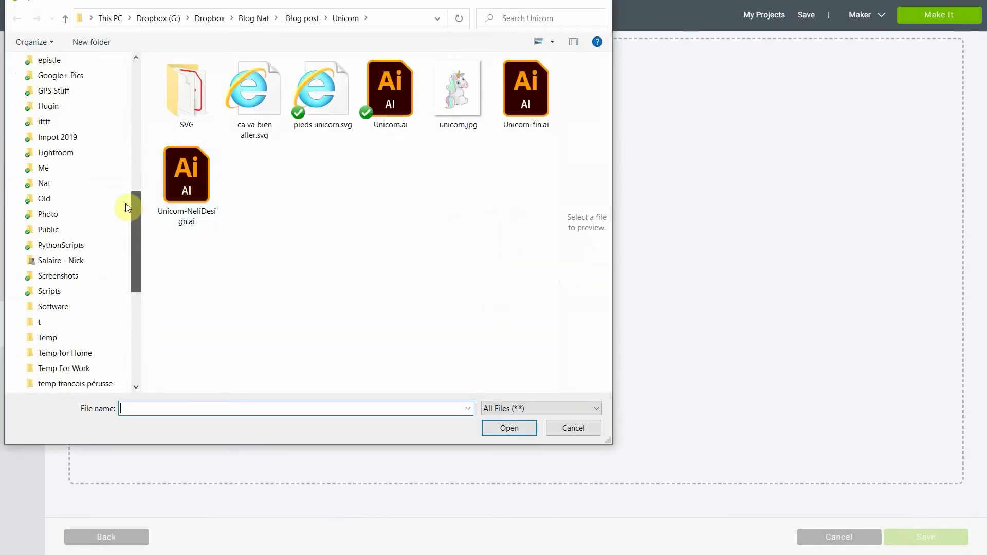
pyautogui.click(54, 185)
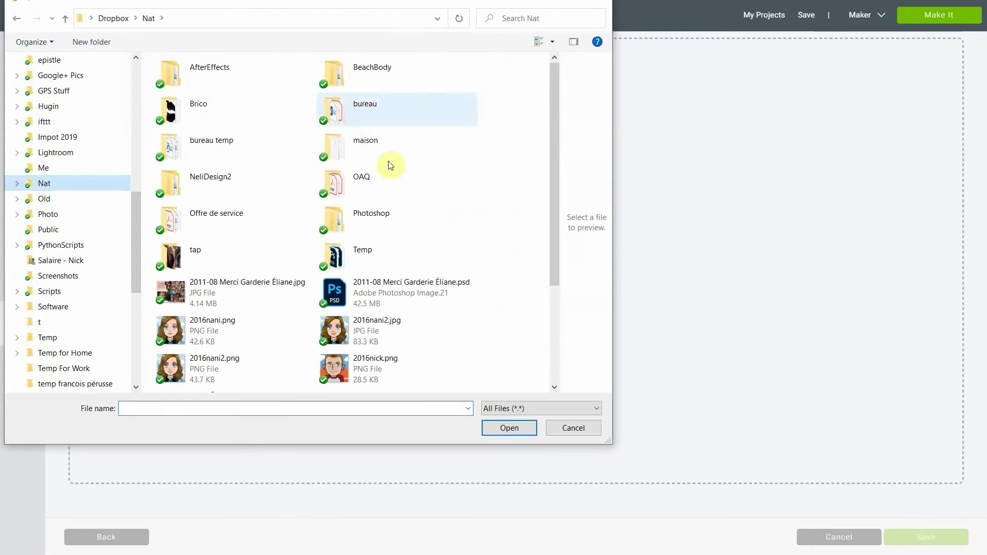
pyautogui.doubleClick(348, 218)
pyautogui.doubleClick(348, 218)
pyautogui.click(234, 193)
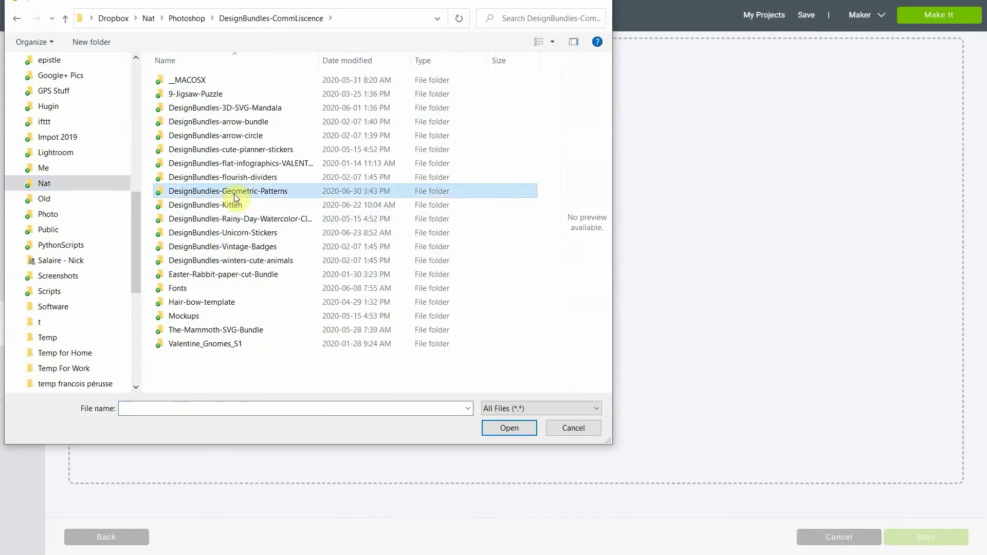
pyautogui.doubleClick(234, 193)
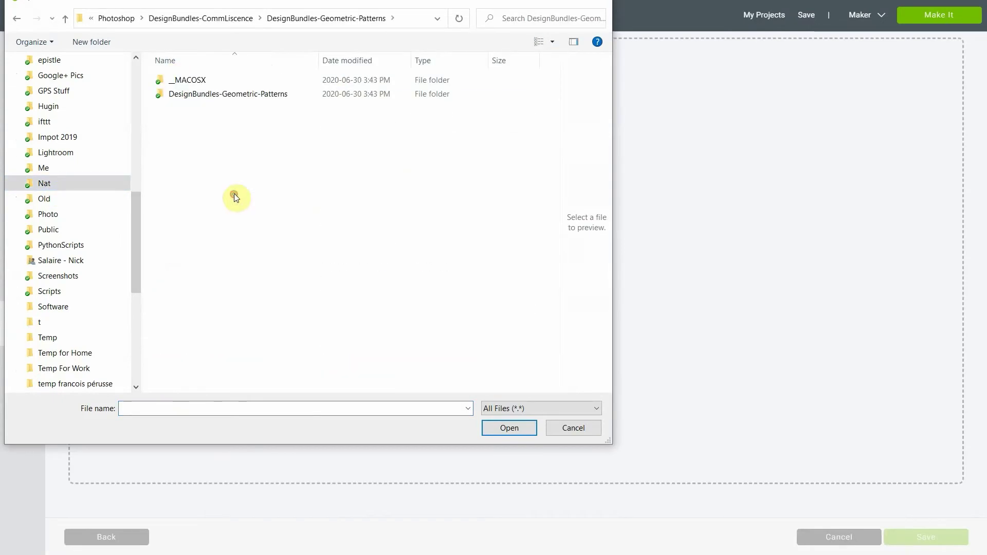
# Open the PNG folder and choose geometry06.png as the pattern file.
pyautogui.doubleClick(226, 95)
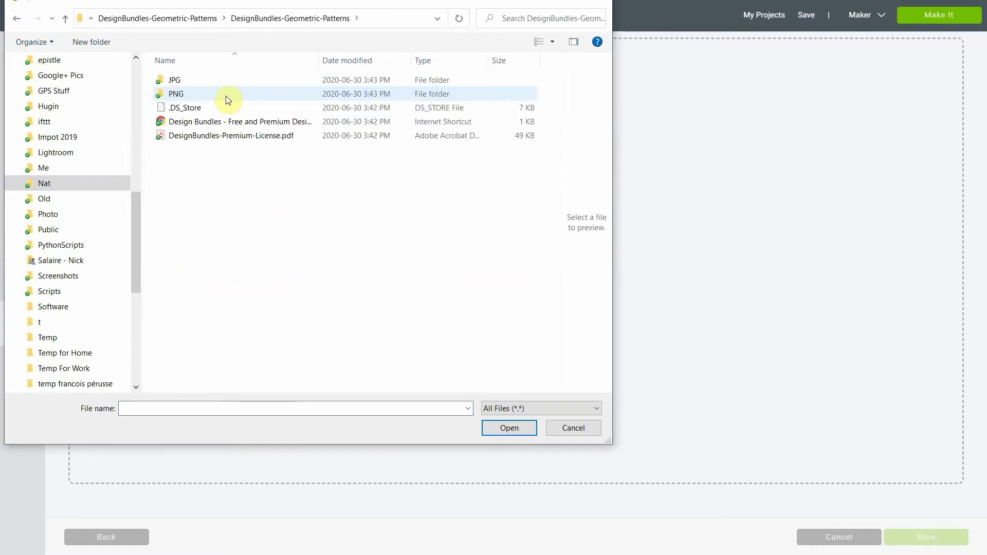
pyautogui.doubleClick(183, 93)
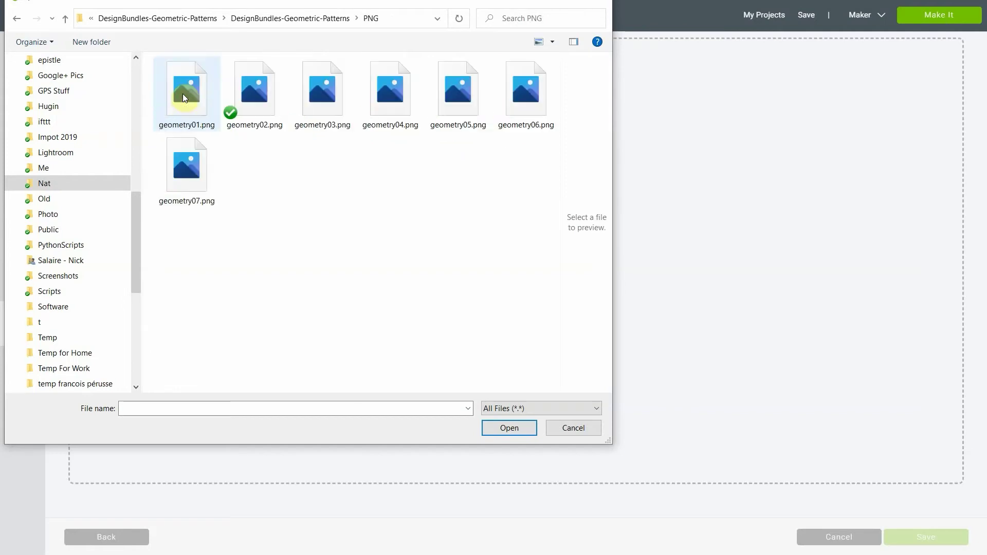
pyautogui.click(301, 22)
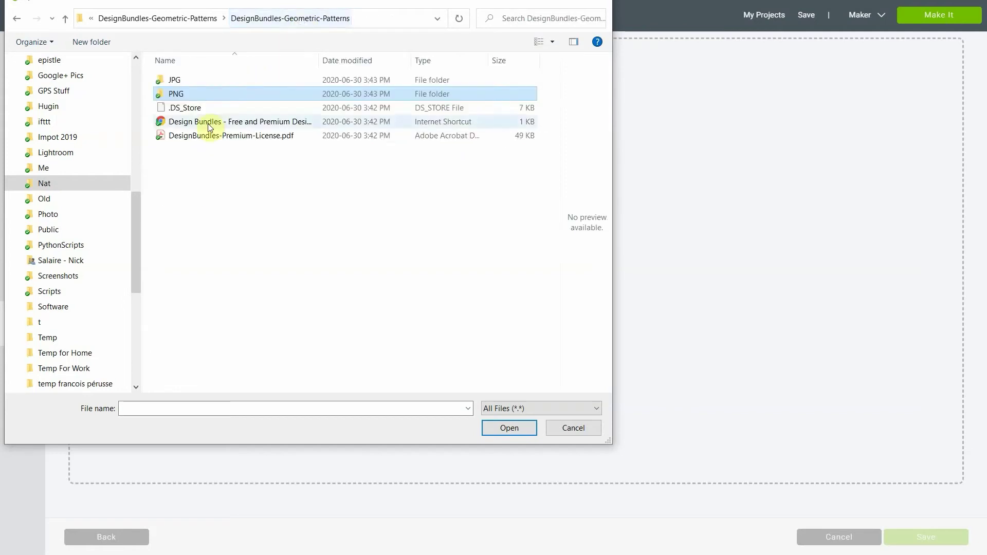
pyautogui.doubleClick(181, 93)
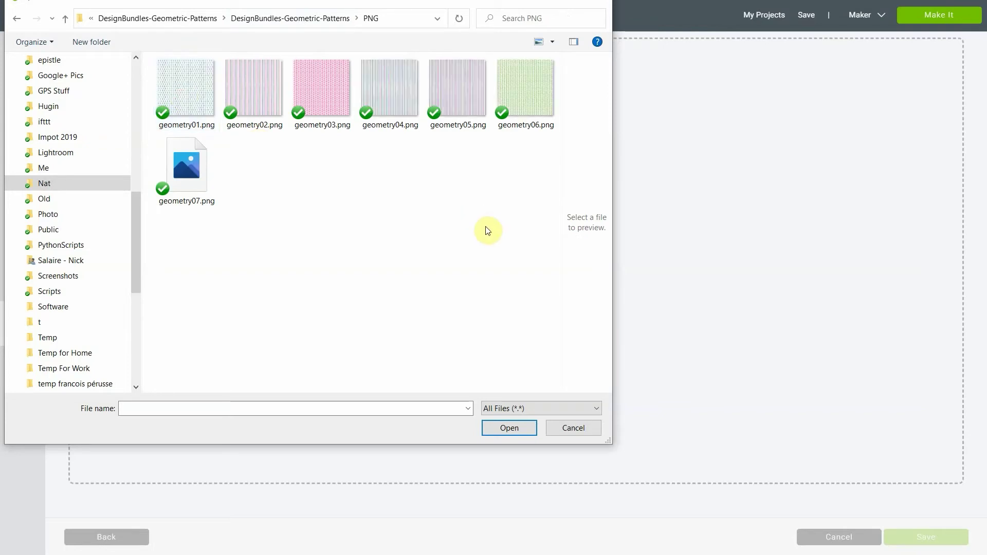
pyautogui.click(534, 94)
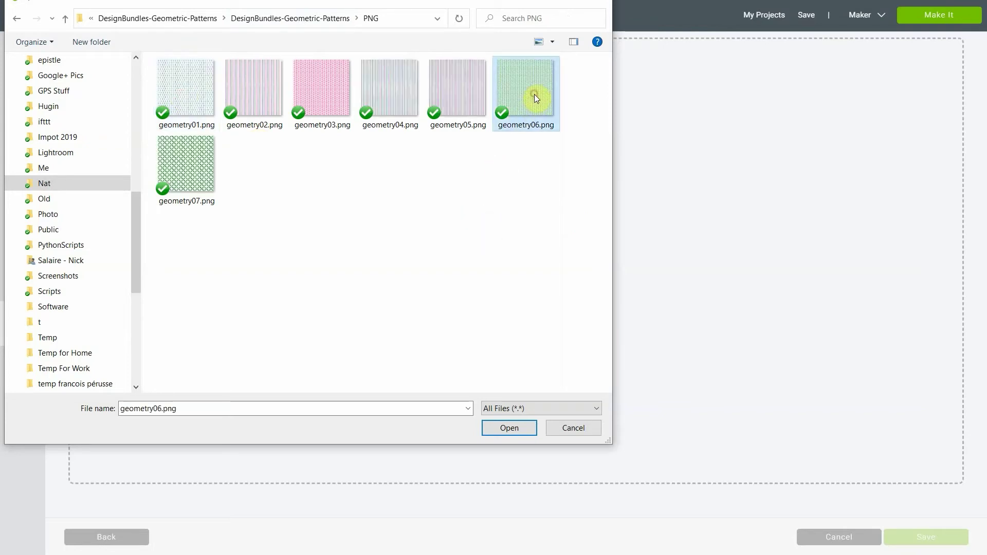
pyautogui.click(536, 429)
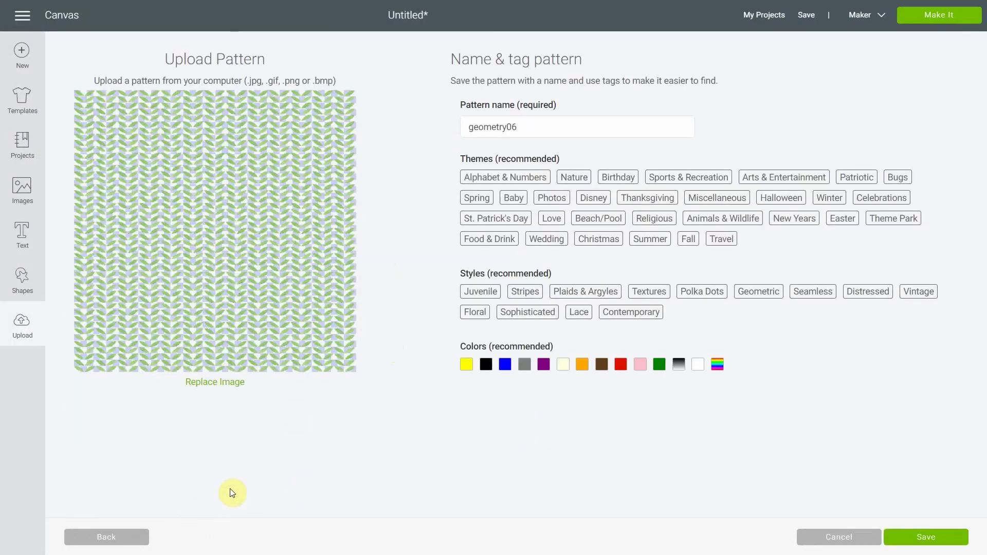
# Keep the name geometry06 and save the uploaded pattern.
pyautogui.click(925, 538)
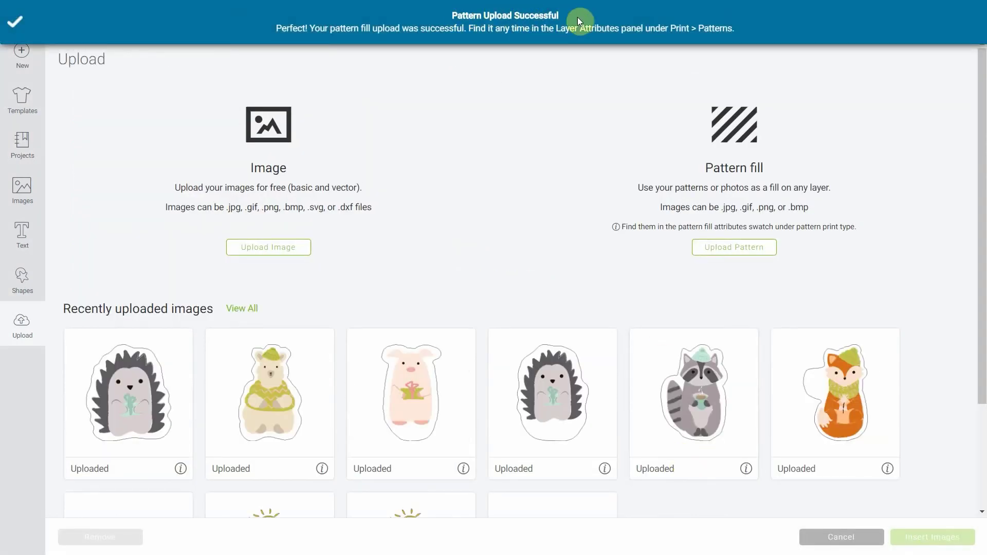
# Return to the canvas and set the square's fill to Print.
pyautogui.click(16, 329)
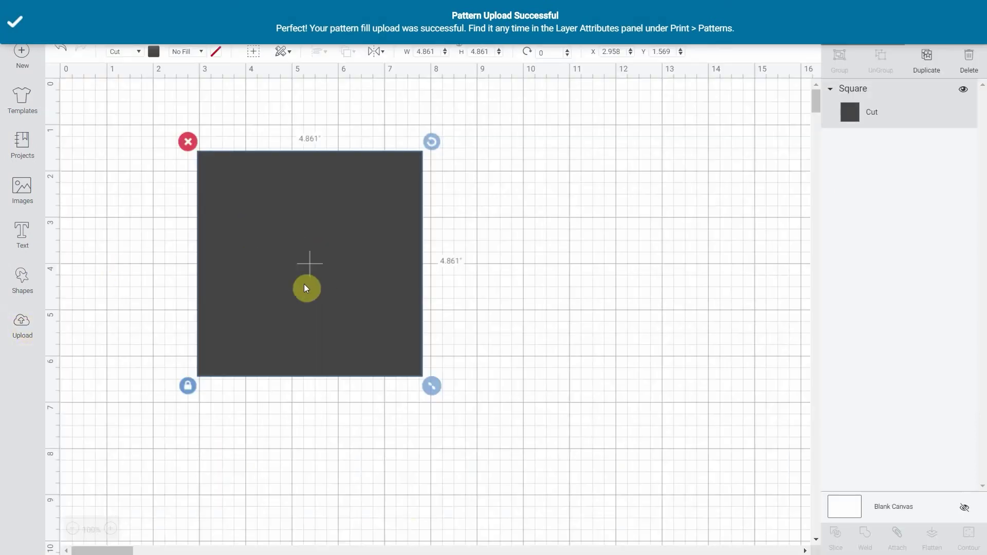
pyautogui.click(200, 50)
pyautogui.click(202, 86)
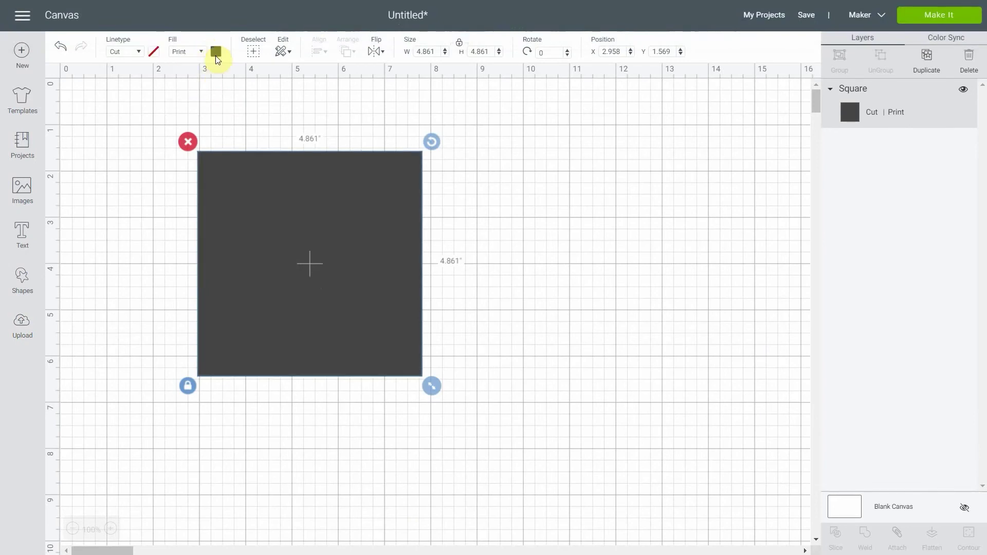
# Switch the print type to Pattern and apply the green leaf geometry06 pattern.
pyautogui.click(215, 54)
pyautogui.click(249, 97)
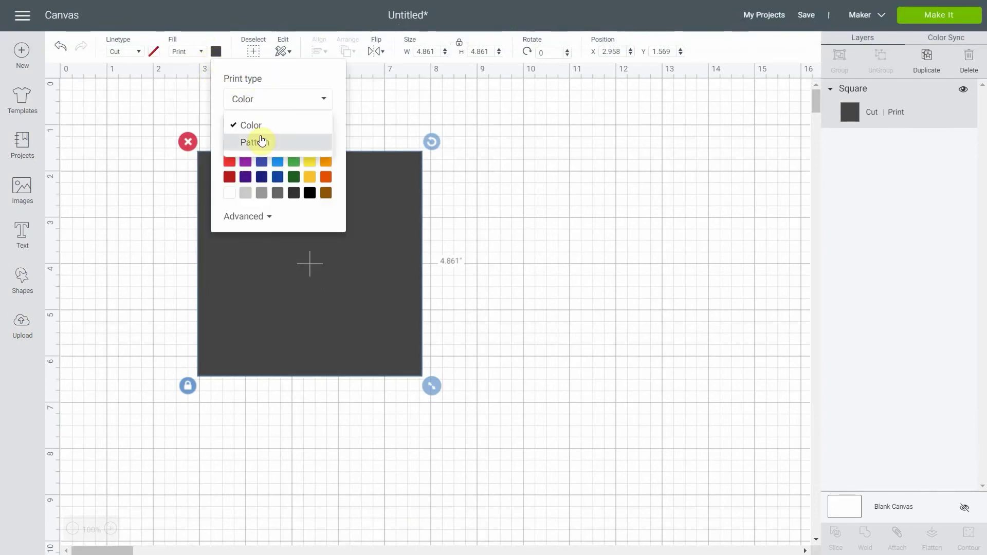
pyautogui.click(253, 141)
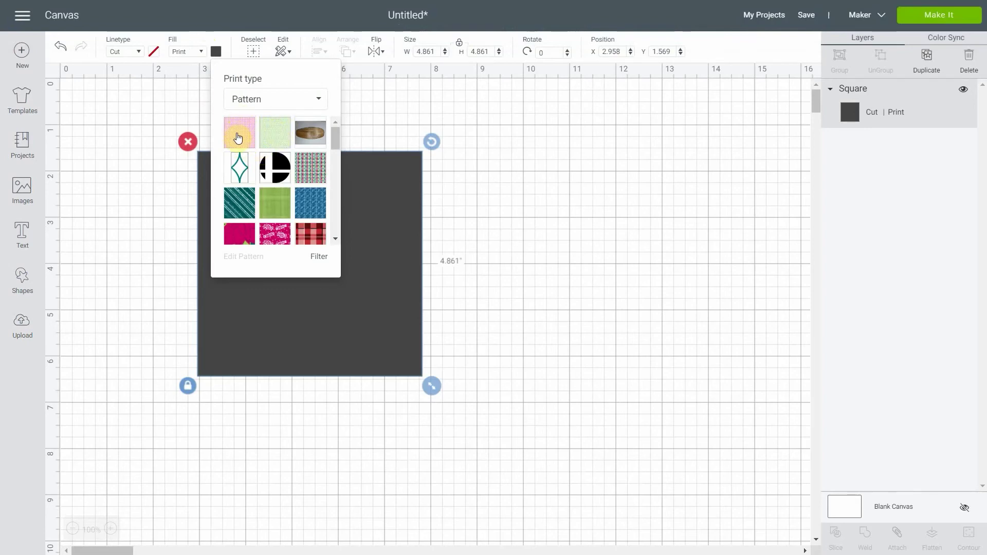
pyautogui.click(280, 139)
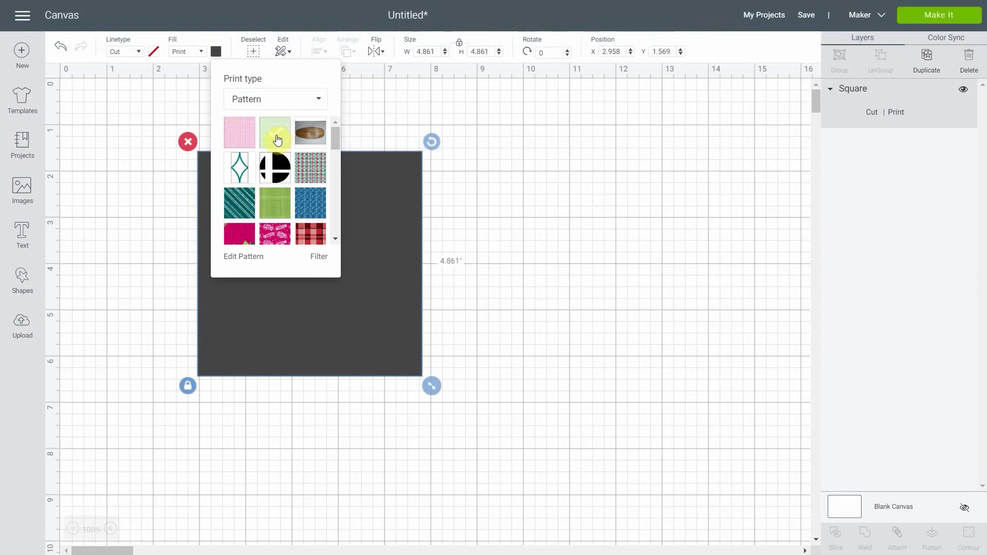
pyautogui.click(245, 259)
# Raise the leaf pattern scale to 229, then move the square up and right and resize it.
pyautogui.moveTo(673, 126); pyautogui.dragTo(694, 125)
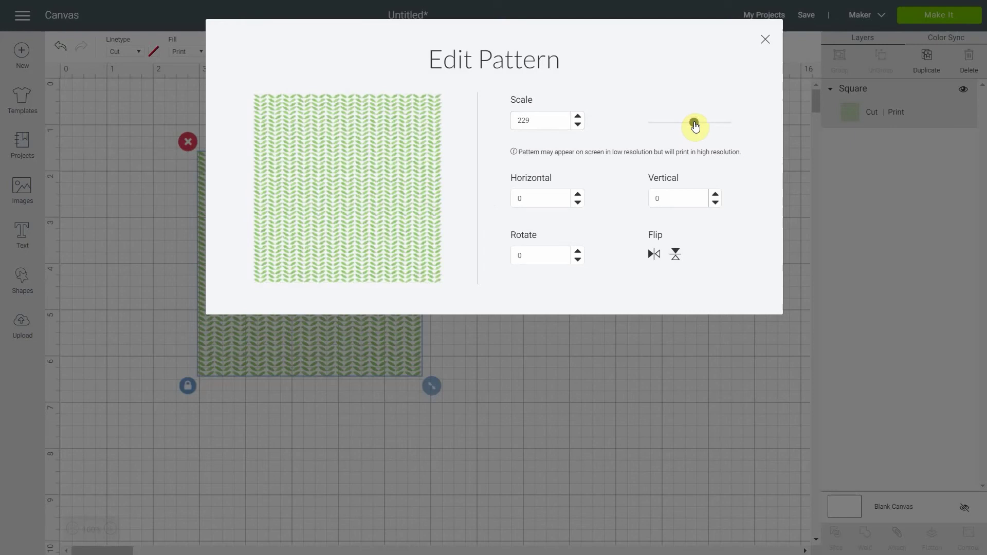
pyautogui.click(768, 41)
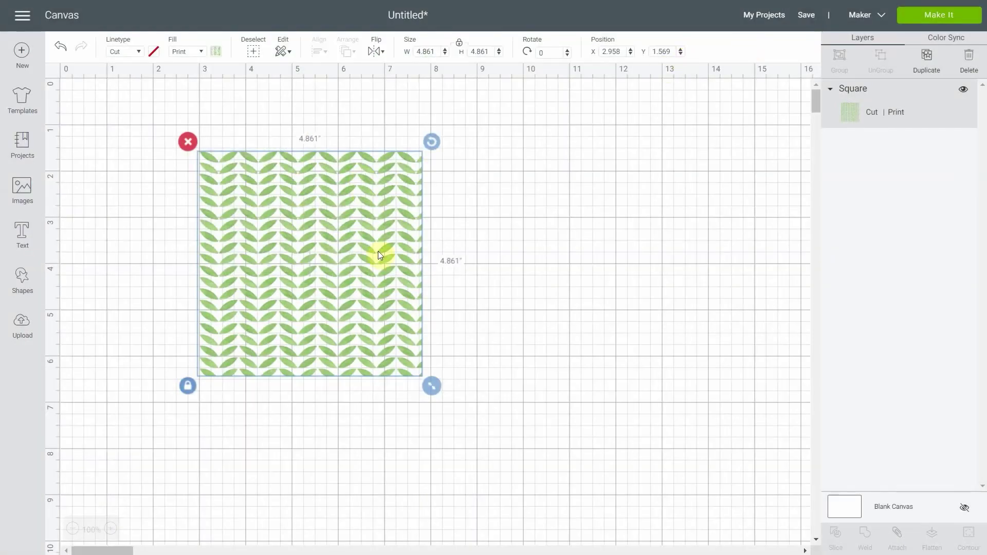
pyautogui.moveTo(346, 275)
pyautogui.mouseDown()
pyautogui.moveTo(418, 263)
pyautogui.moveTo(340, 291)
pyautogui.mouseUp()
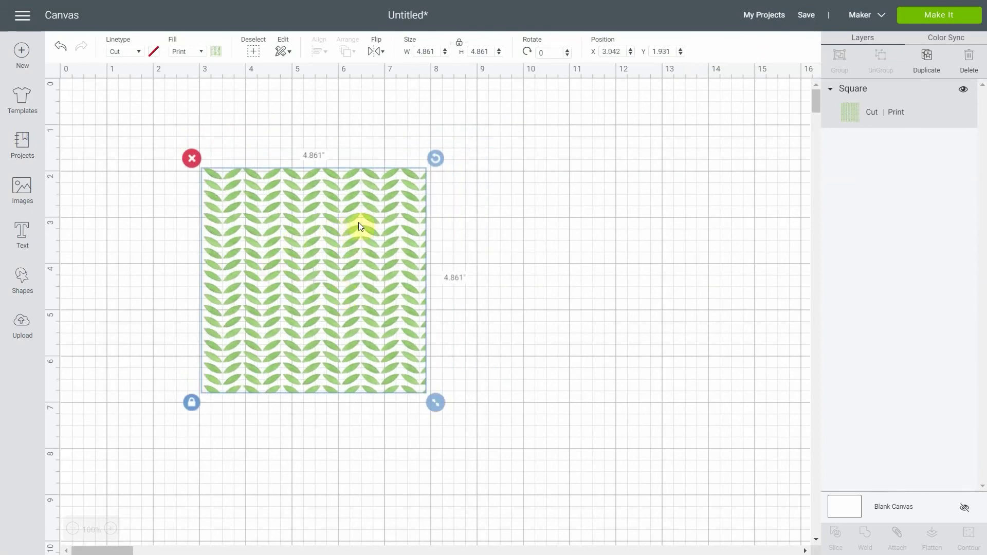
pyautogui.click(299, 269)
pyautogui.moveTo(298, 268); pyautogui.dragTo(365, 239)
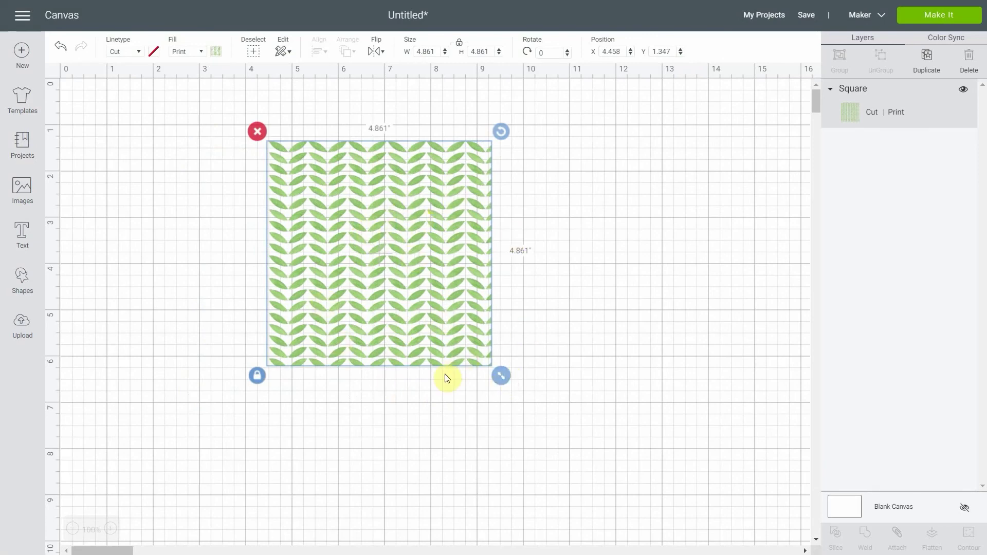
pyautogui.moveTo(500, 375); pyautogui.dragTo(517, 422)
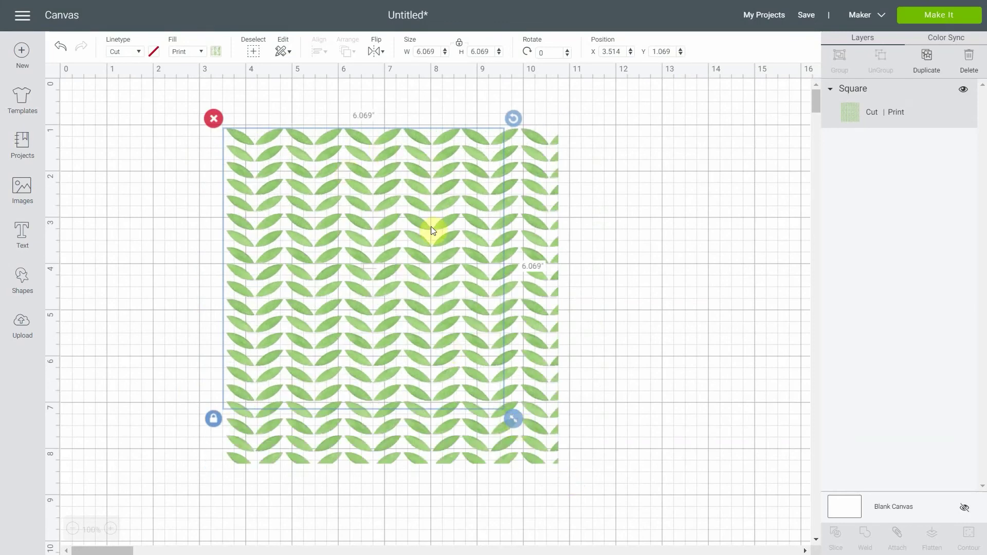